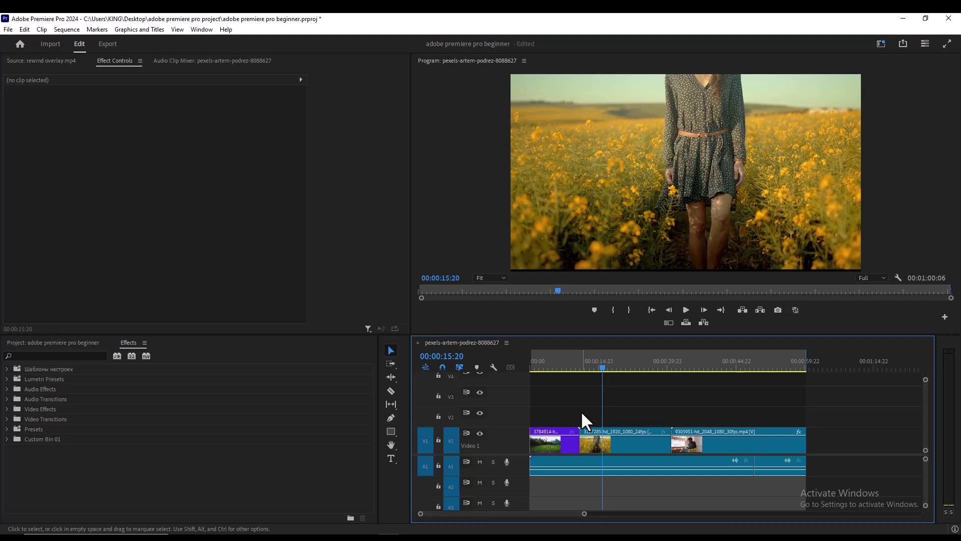
Preview the horizontal sequence, then start Auto Reframe Sequence from the Sequence menu.
{"action": "key", "text": "space"}
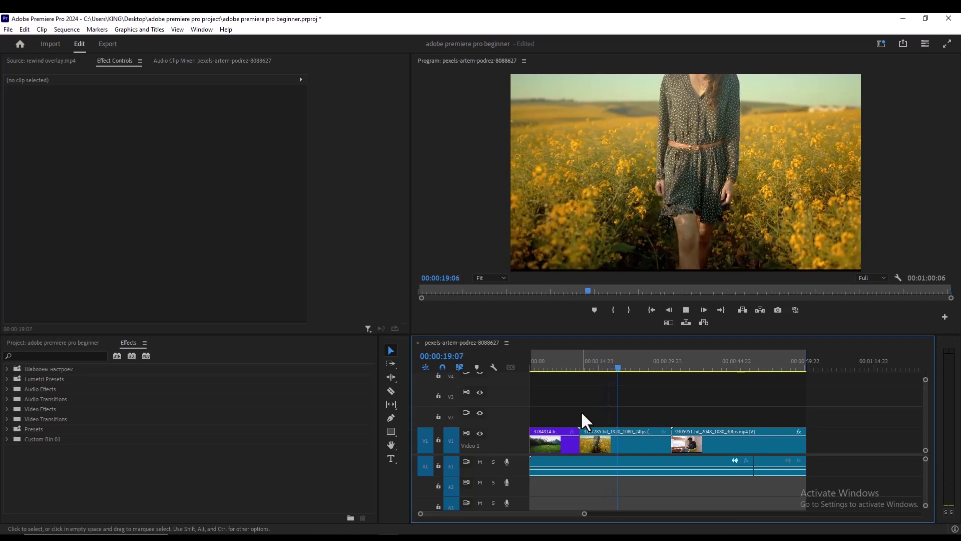
{"action": "key", "text": "space"}
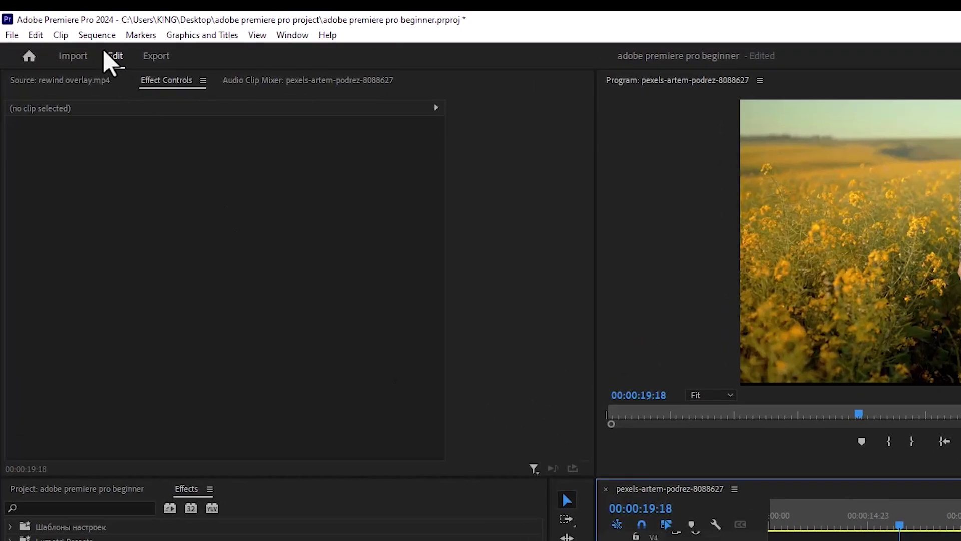
{"action": "left_click", "coordinate": [88, 33]}
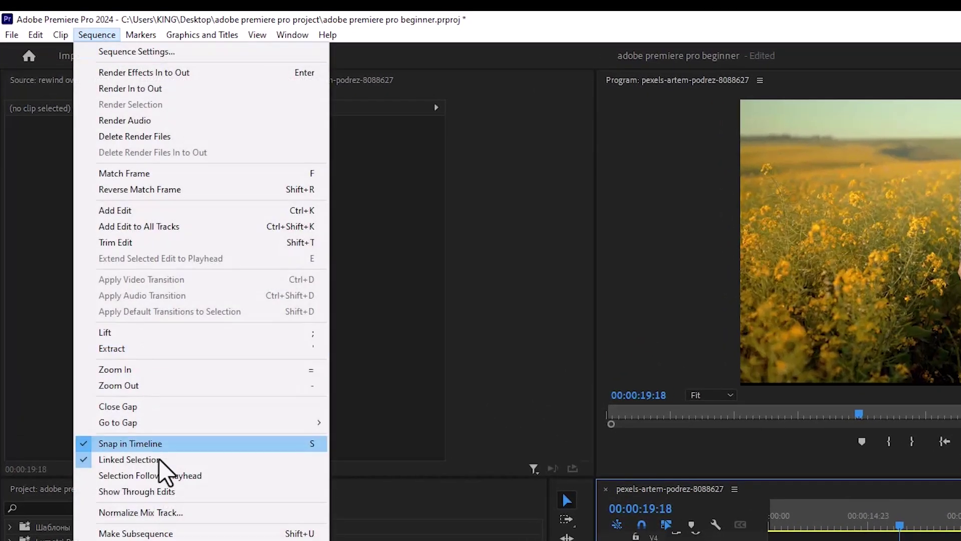
{"action": "left_click", "coordinate": [135, 534]}
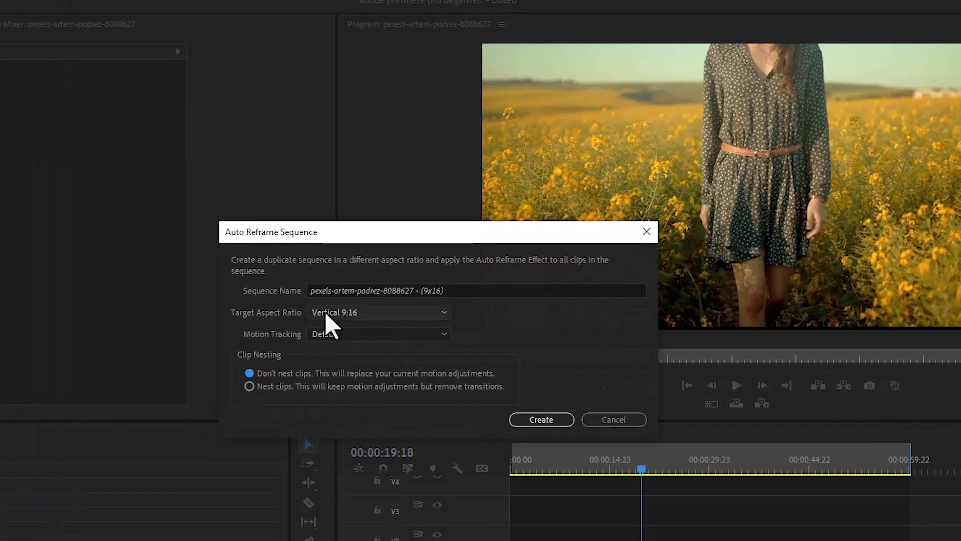
Name the reframed sequence 'vertical', keep the Vertical 9:16 ratio, and create it.
{"action": "left_click", "coordinate": [451, 289]}
{"action": "left_click_drag", "start_coordinate": [451, 290], "coordinate": [310, 290]}
{"action": "type", "text": "vertical"}
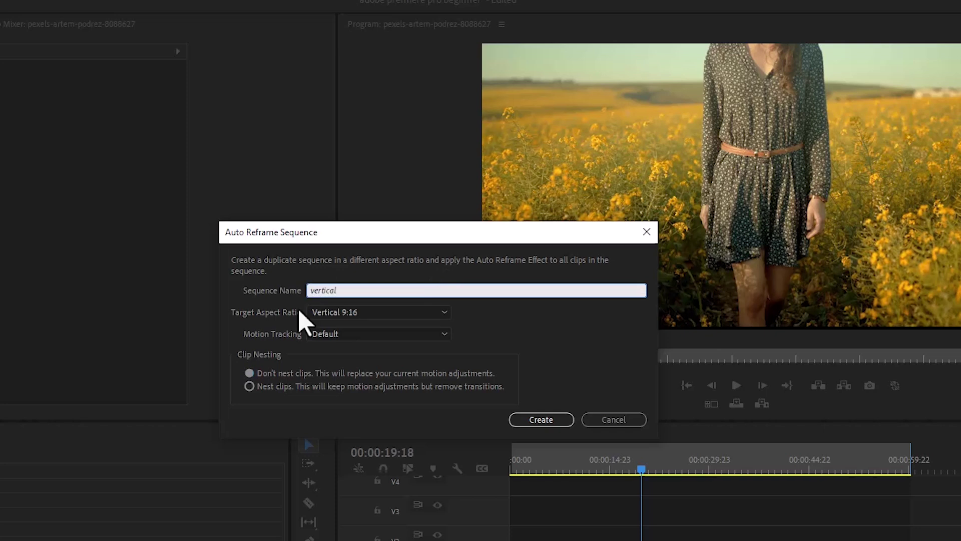
{"action": "left_click", "coordinate": [350, 312]}
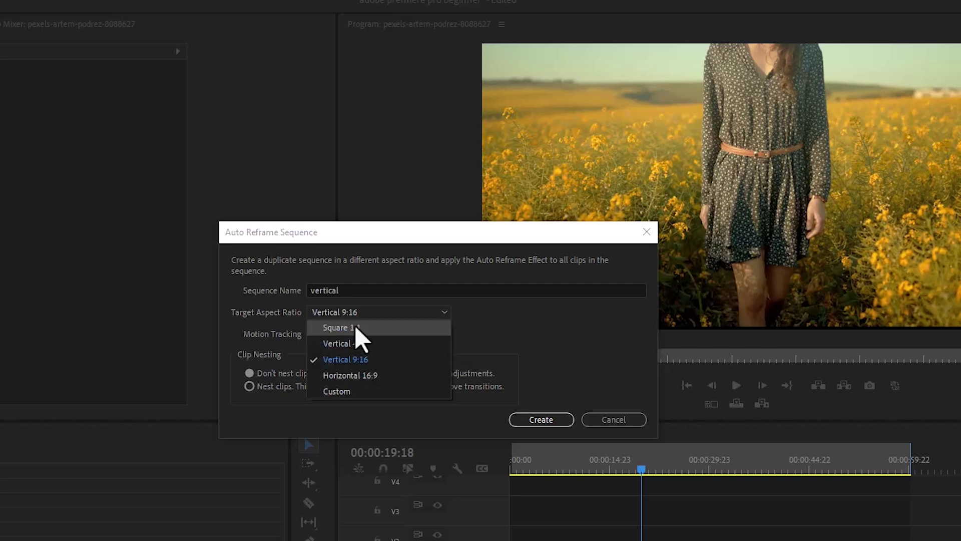
{"action": "left_click", "coordinate": [370, 361]}
{"action": "left_click", "coordinate": [539, 418]}
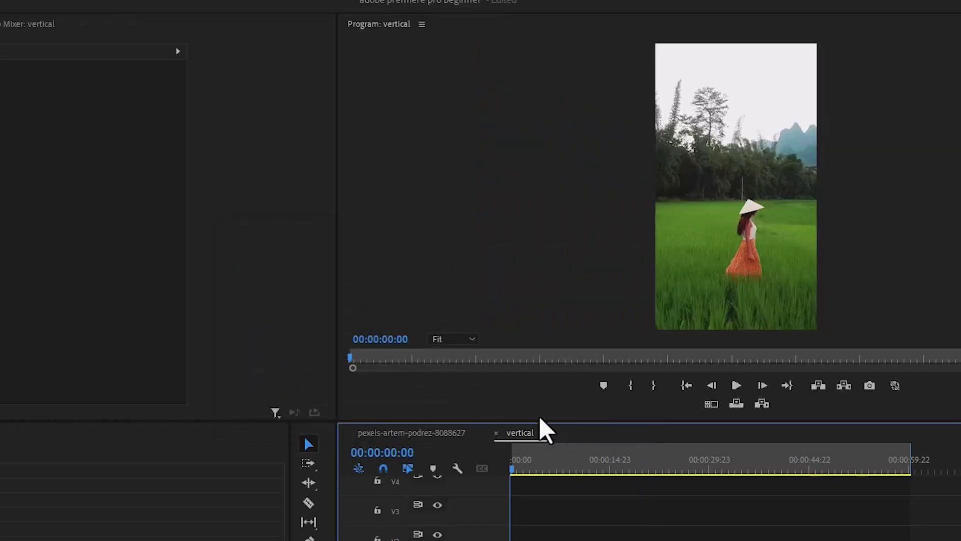
{"action": "mouse_move", "coordinate": [519, 392]}
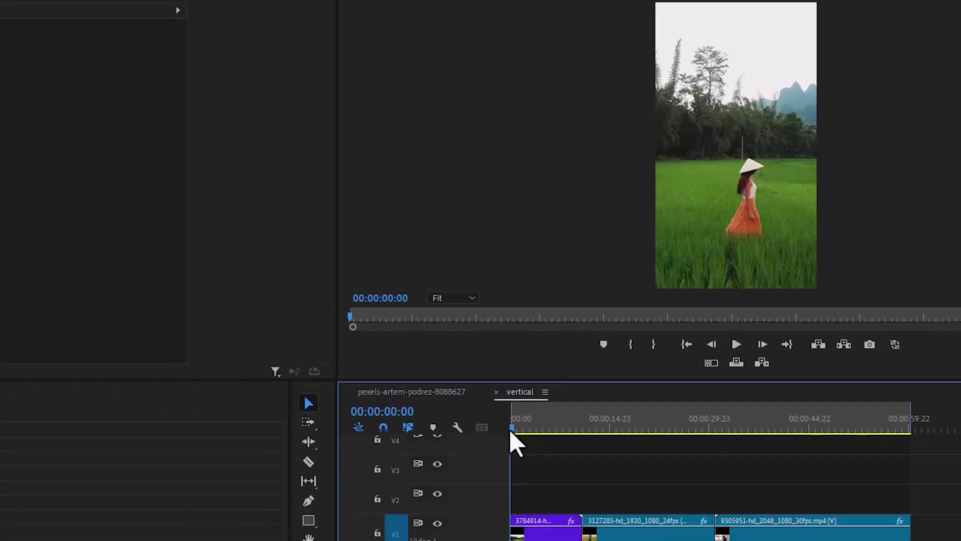
{"action": "left_click_drag", "start_coordinate": [514, 475], "coordinate": [534, 474]}
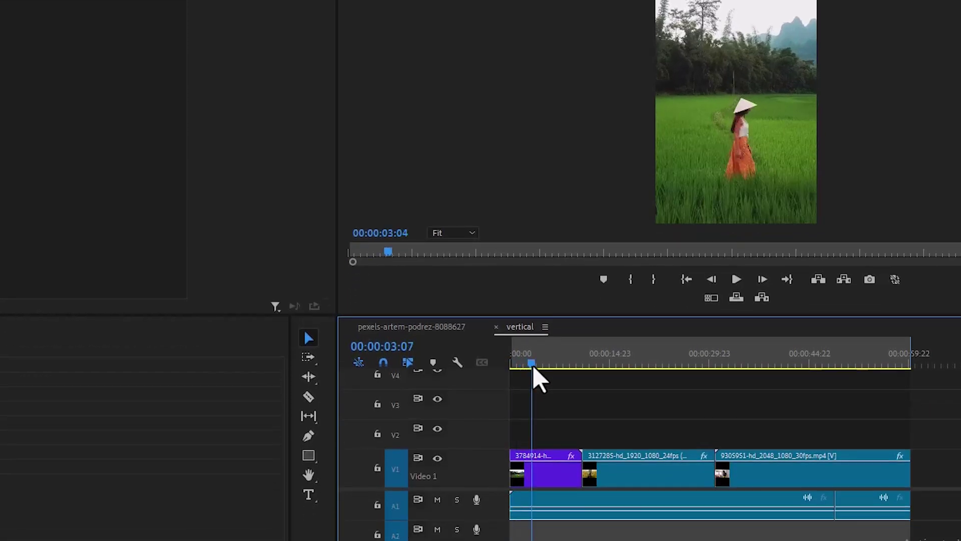
{"action": "left_click_drag", "start_coordinate": [533, 368], "coordinate": [760, 369]}
{"action": "mouse_move", "coordinate": [765, 406]}
{"action": "left_mouse_down"}
{"action": "mouse_move", "coordinate": [879, 414]}
{"action": "mouse_move", "coordinate": [518, 410]}
{"action": "mouse_move", "coordinate": [710, 415]}
{"action": "mouse_move", "coordinate": [813, 430]}
{"action": "left_mouse_up"}
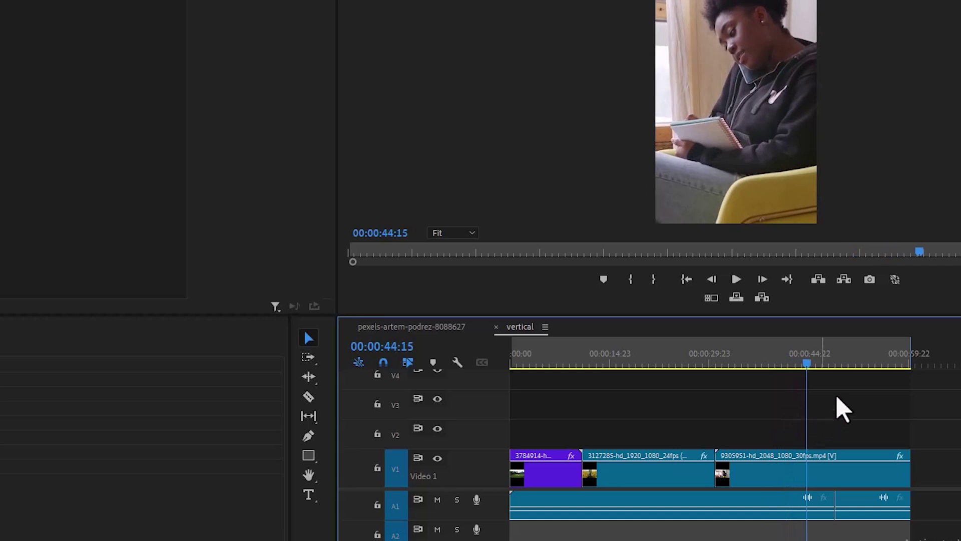
{"action": "left_click", "coordinate": [911, 366]}
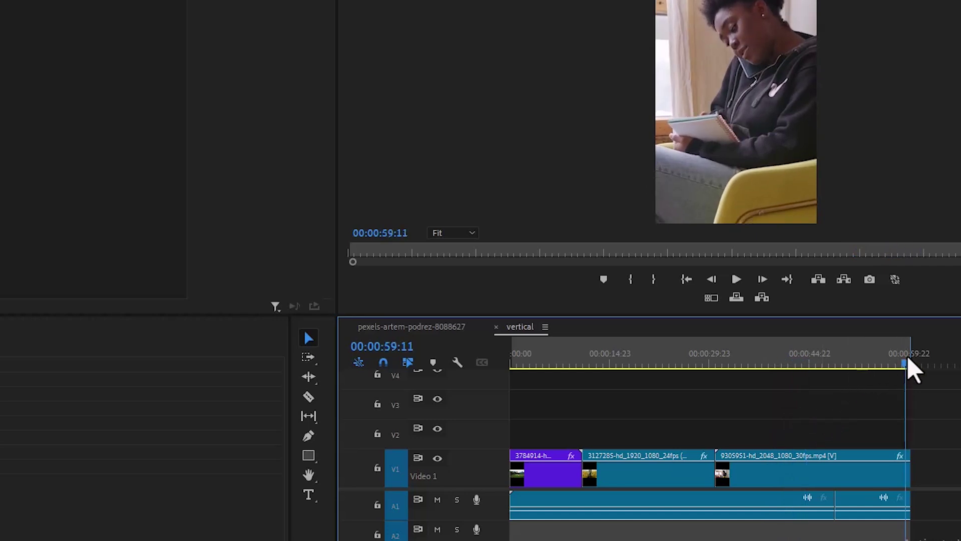
{"action": "left_click_drag", "start_coordinate": [910, 366], "coordinate": [862, 365]}
{"action": "key", "text": "o"}
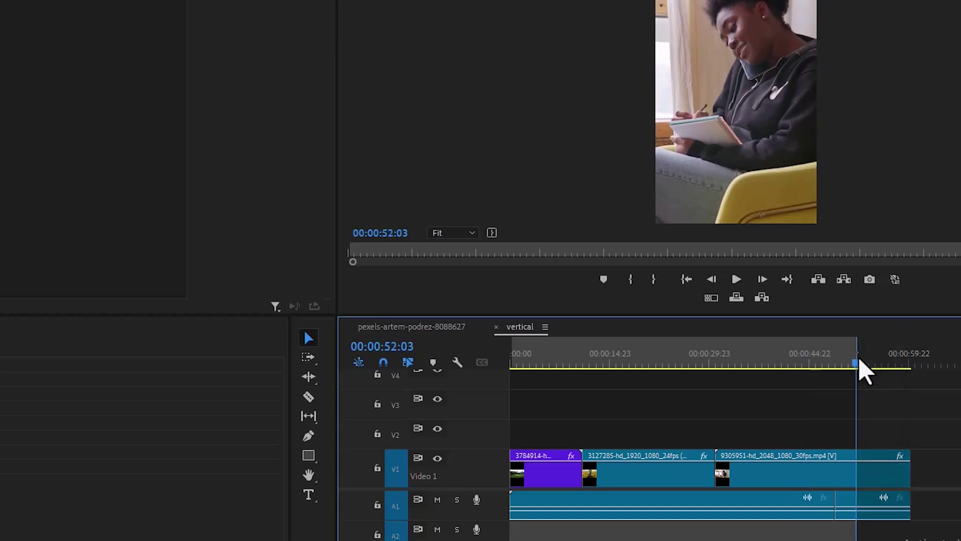
{"action": "left_click", "coordinate": [585, 365]}
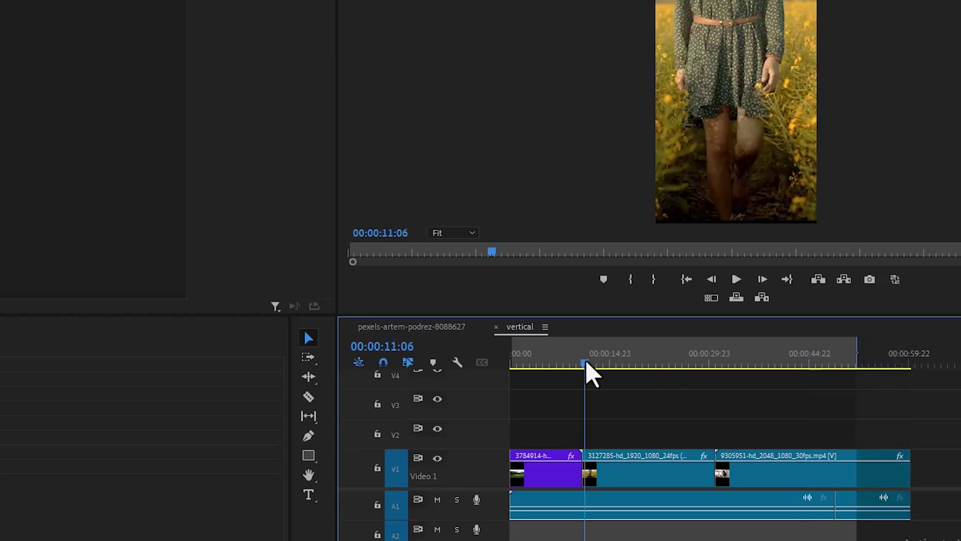
{"action": "left_click_drag", "start_coordinate": [592, 368], "coordinate": [578, 367]}
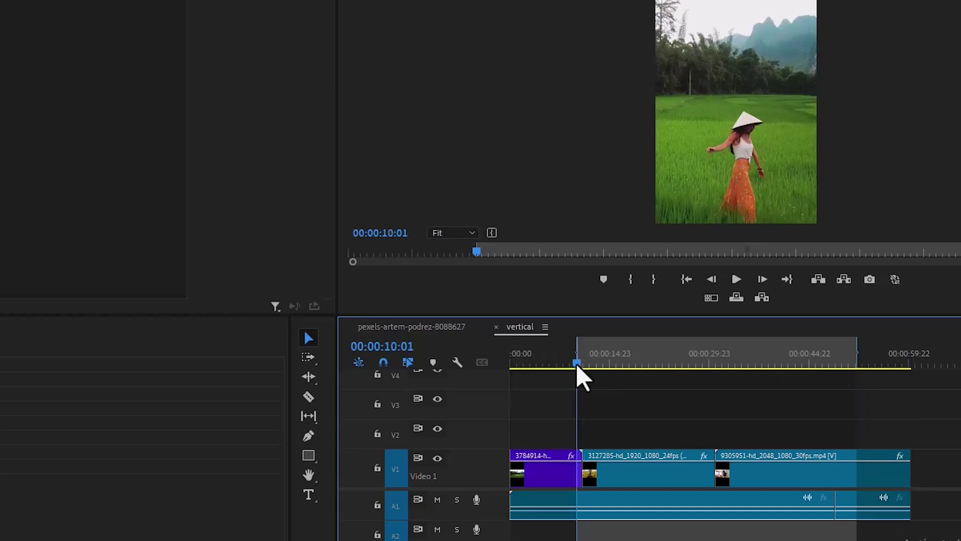
{"action": "left_click_drag", "start_coordinate": [582, 359], "coordinate": [504, 359]}
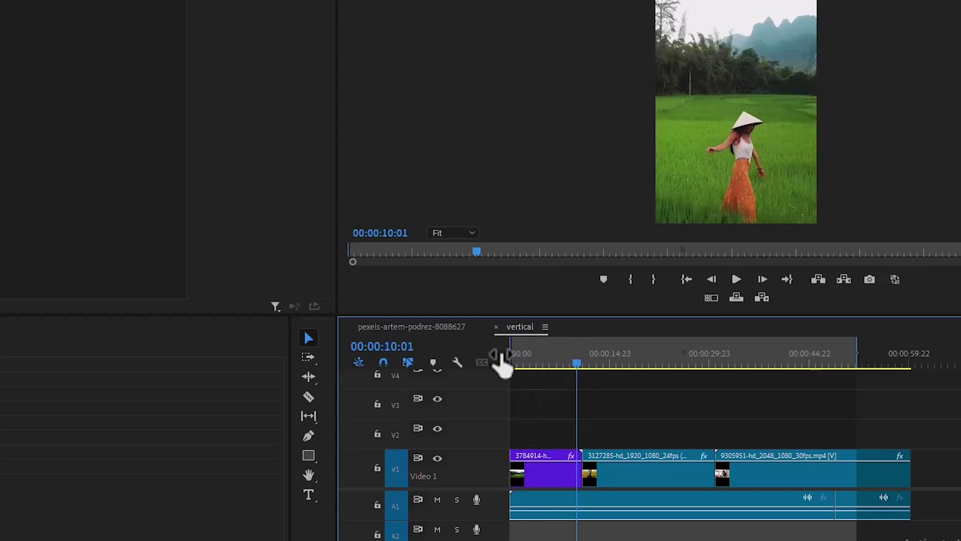
{"action": "left_click_drag", "start_coordinate": [858, 353], "coordinate": [913, 353]}
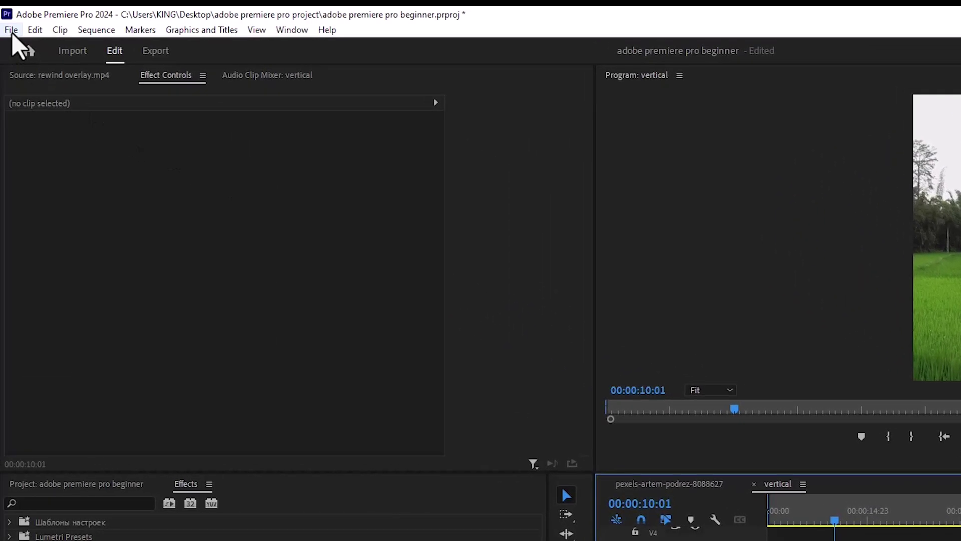
Open File > Export > Media to show H.264 export settings for vertical.mp4.
{"action": "left_click", "coordinate": [11, 30]}
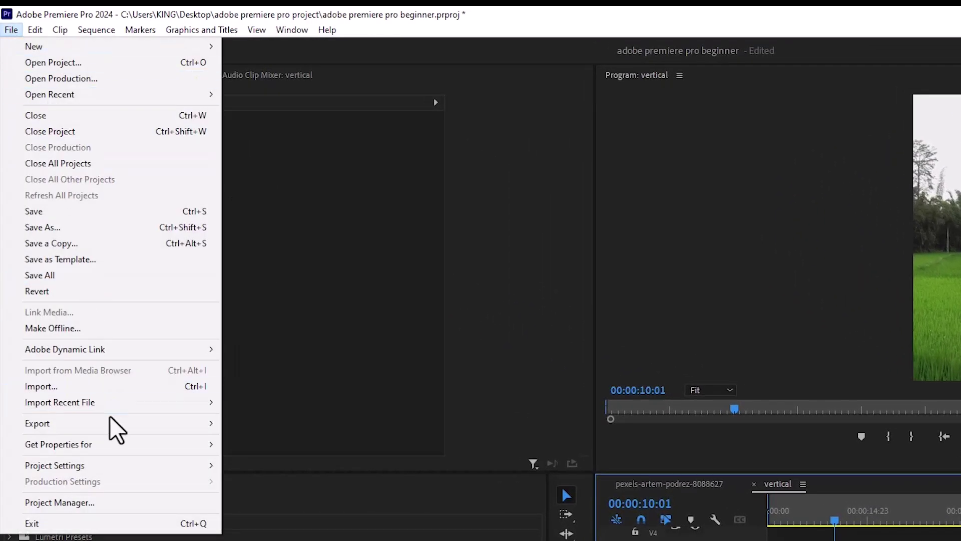
{"action": "mouse_move", "coordinate": [45, 422]}
{"action": "left_click", "coordinate": [257, 423]}
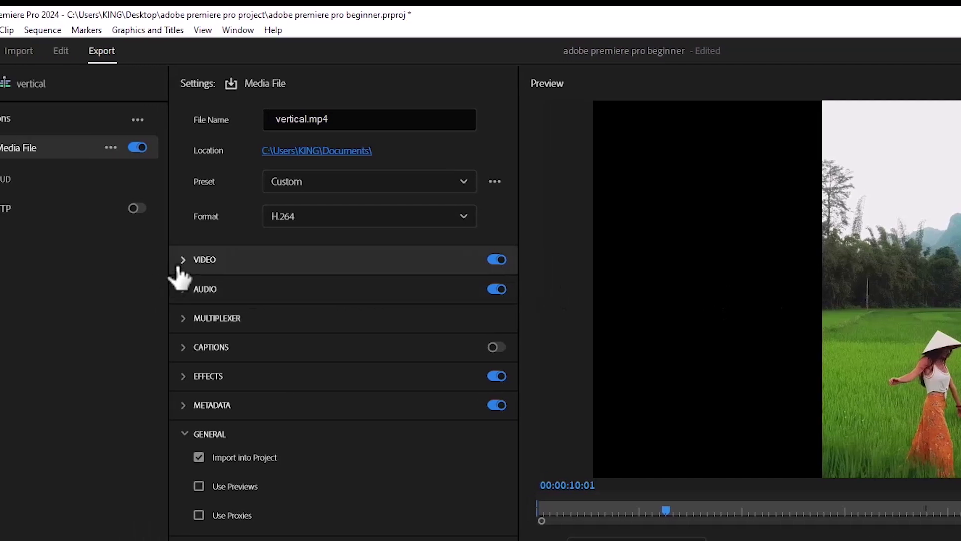
Set the export video to Match Source (404×720) and select 'vertical' in the file name.
{"action": "left_click", "coordinate": [184, 260]}
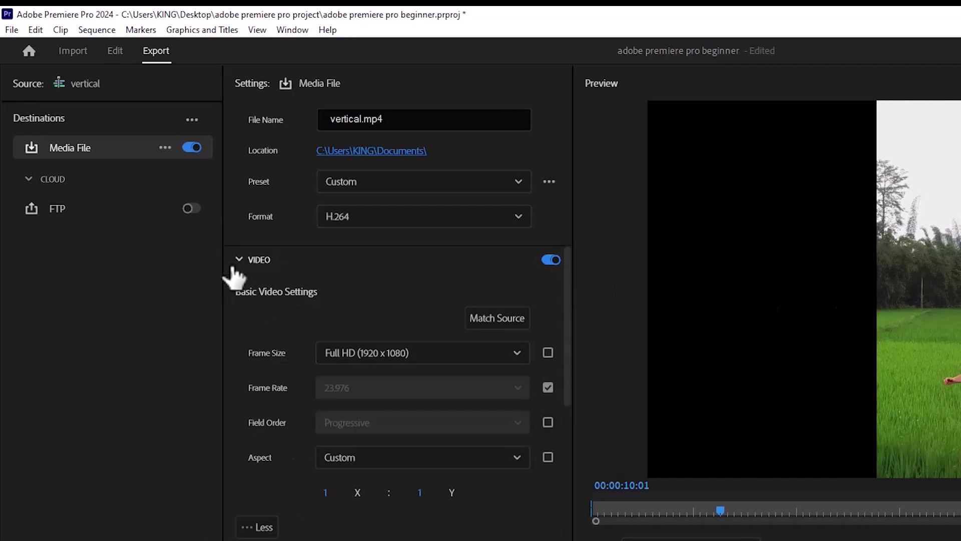
{"action": "left_click", "coordinate": [498, 318]}
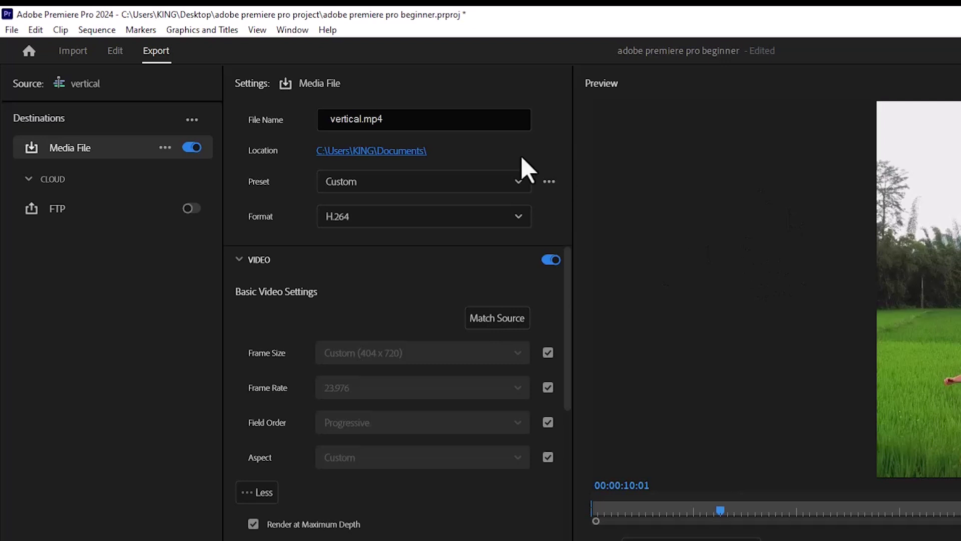
{"action": "left_click", "coordinate": [360, 119]}
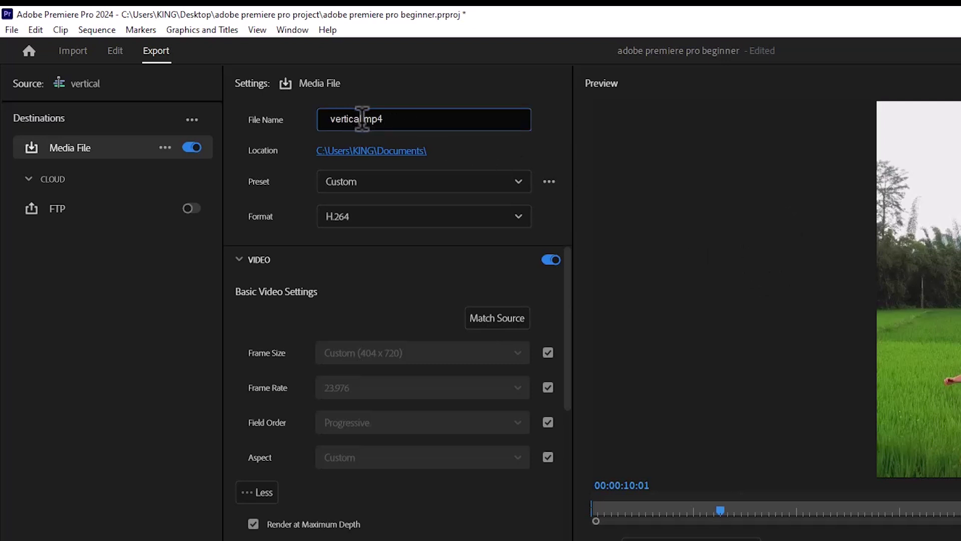
{"action": "left_click_drag", "start_coordinate": [364, 119], "coordinate": [315, 120]}
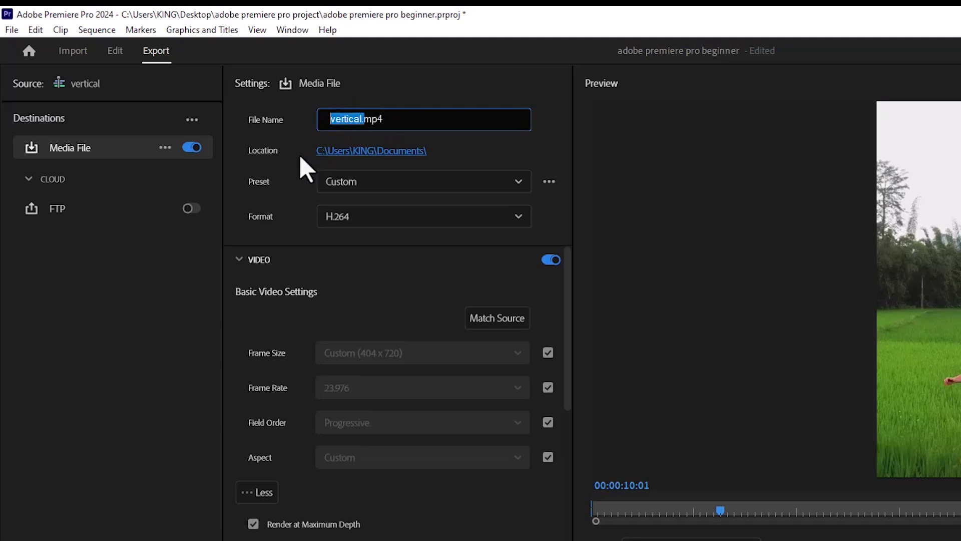
Keep the name vertical.mp4, set the export location to Documents, and start the export.
{"action": "left_click", "coordinate": [304, 167]}
{"action": "left_click", "coordinate": [353, 151]}
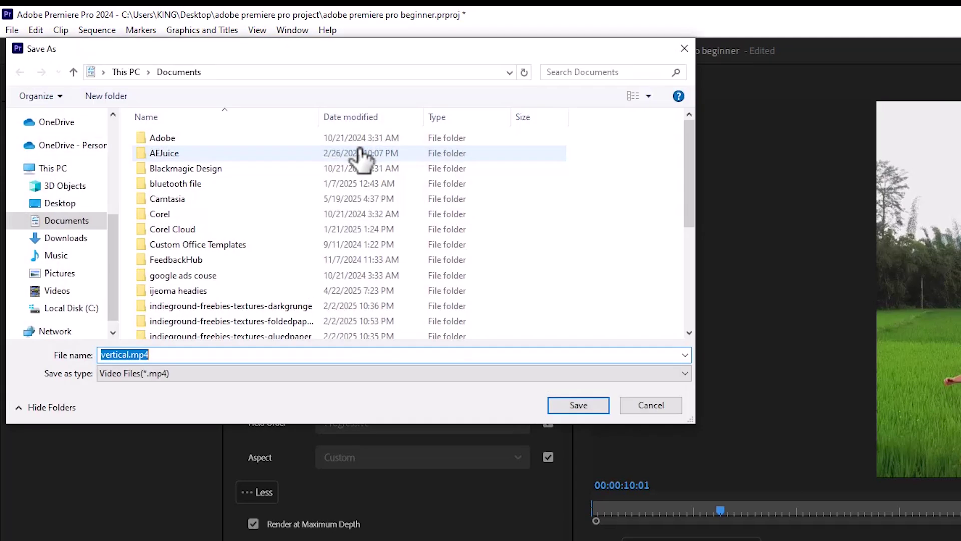
{"action": "left_click", "coordinate": [72, 221]}
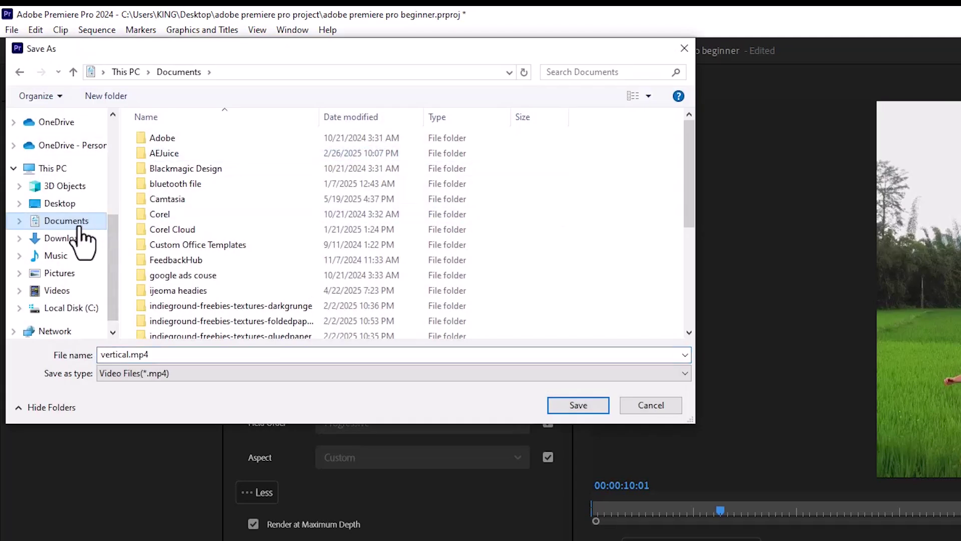
{"action": "left_click", "coordinate": [577, 405]}
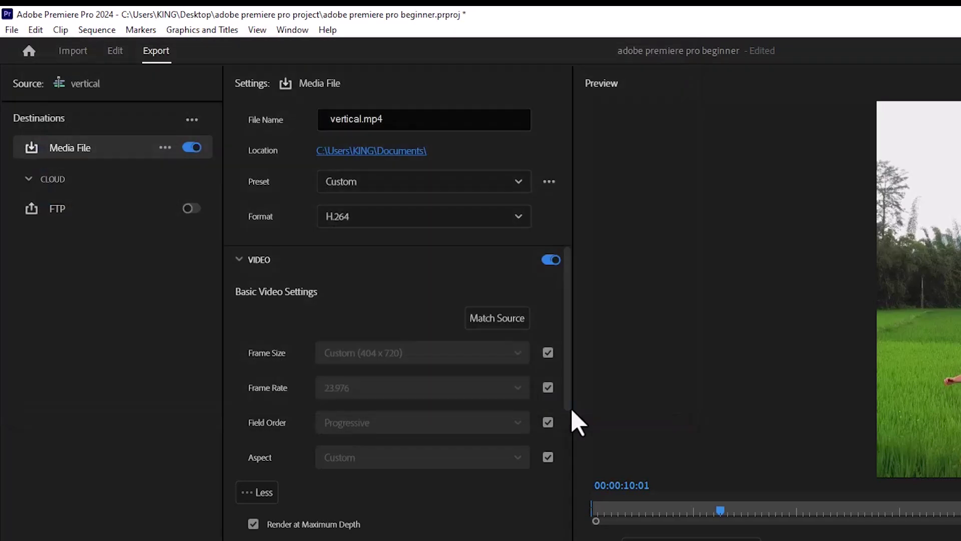
{"action": "left_click_drag", "start_coordinate": [567, 392], "coordinate": [584, 533]}
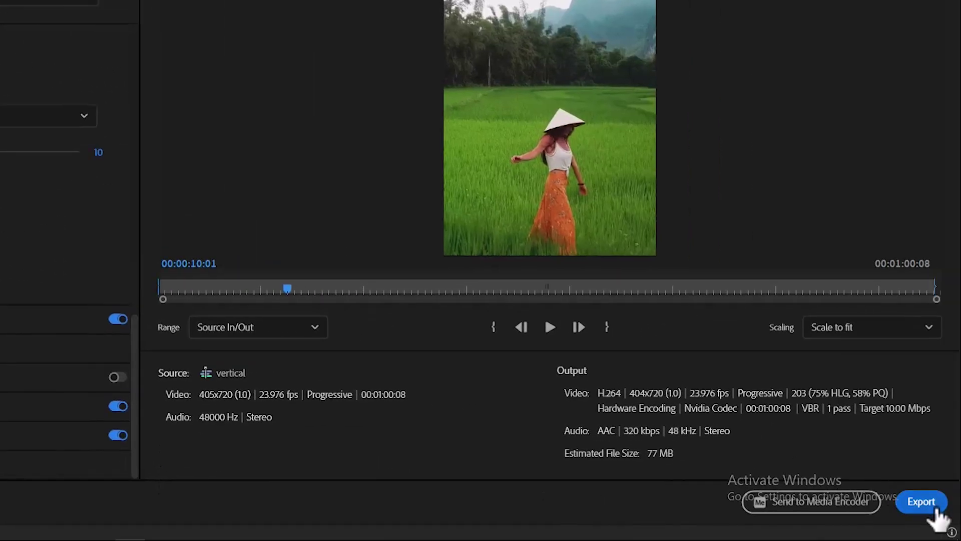
{"action": "left_click", "coordinate": [921, 501]}
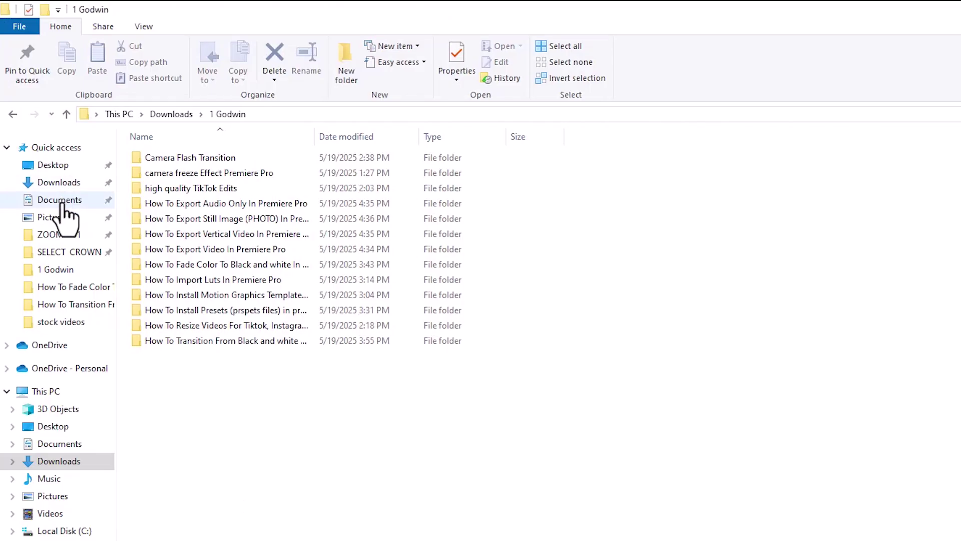
Open Documents in File Explorer and select vertical.mp4, then premiere pro export.mp4.
{"action": "left_click", "coordinate": [59, 199]}
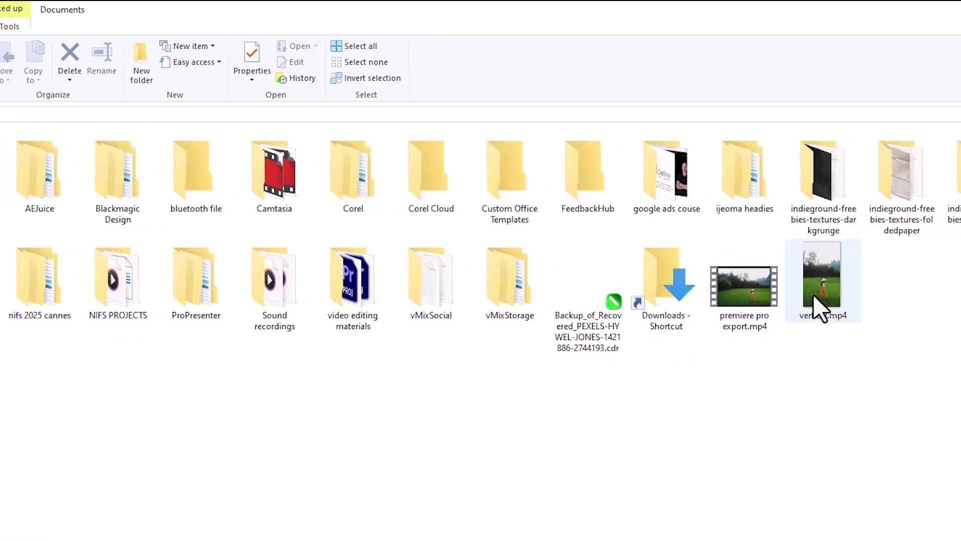
{"action": "left_click", "coordinate": [814, 294]}
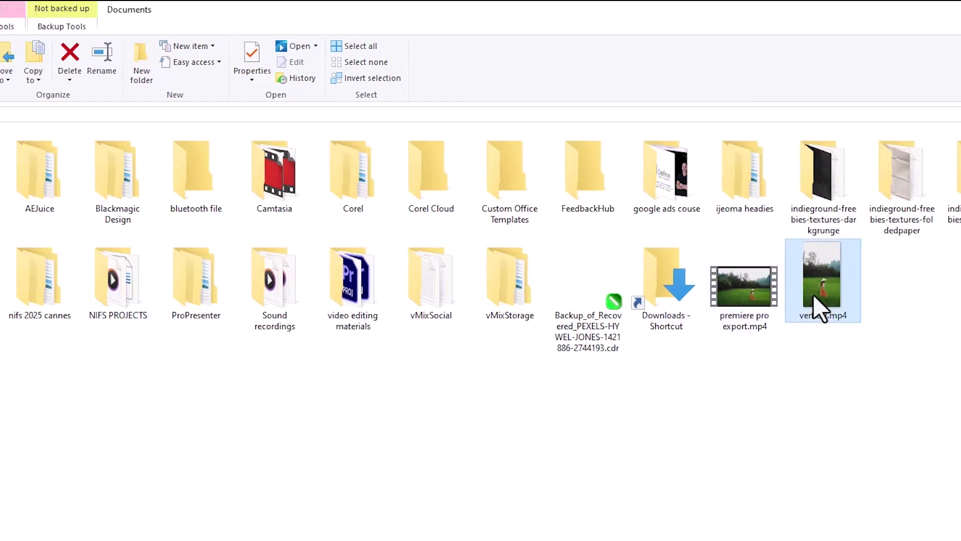
{"action": "left_click", "coordinate": [748, 293]}
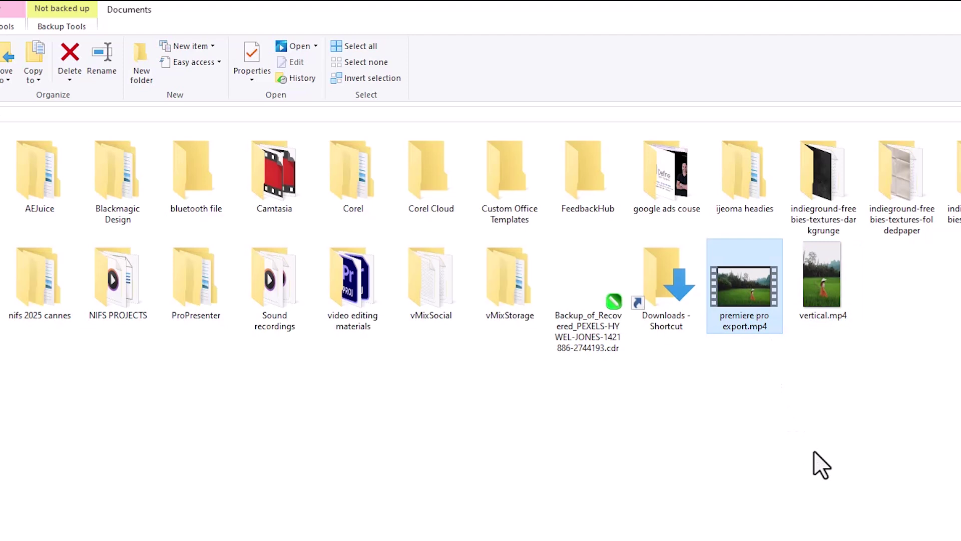